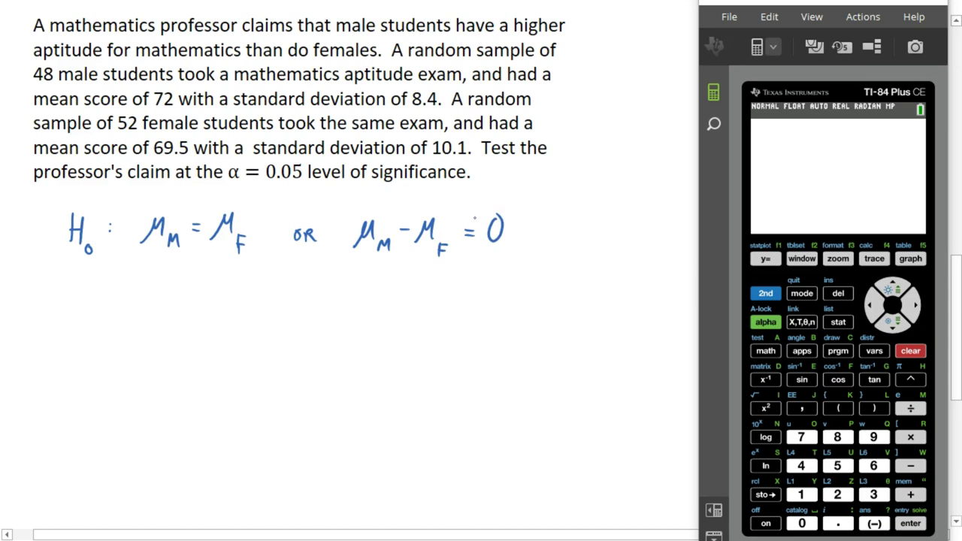
Handwrite the alternative hypothesis "H₁: μM > μF" beneath the null hypothesis
drag(72, 289, 73, 310)
mouse_move(73, 300)
mouse_down()
mouse_move(88, 299)
mouse_move(97, 318)
mouse_up()
click(111, 295)
click(110, 302)
mouse_move(140, 315)
mouse_down()
mouse_move(148, 293)
mouse_move(188, 316)
mouse_move(245, 306)
mouse_move(251, 319)
mouse_move(261, 301)
mouse_move(258, 310)
mouse_up()
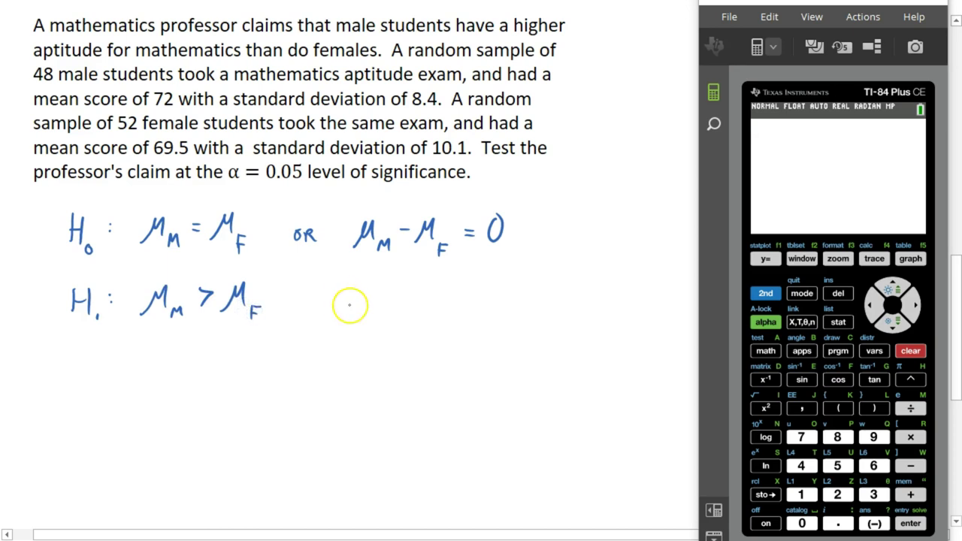
Add the equivalent form "or μM − μF > 0" beside the alternative hypothesis
mouse_move(350, 316)
mouse_down()
mouse_move(368, 293)
mouse_move(379, 316)
mouse_move(436, 293)
mouse_move(443, 325)
mouse_up()
mouse_move(443, 313)
mouse_down()
mouse_move(479, 307)
mouse_move(467, 314)
mouse_up()
drag(508, 290, 509, 291)
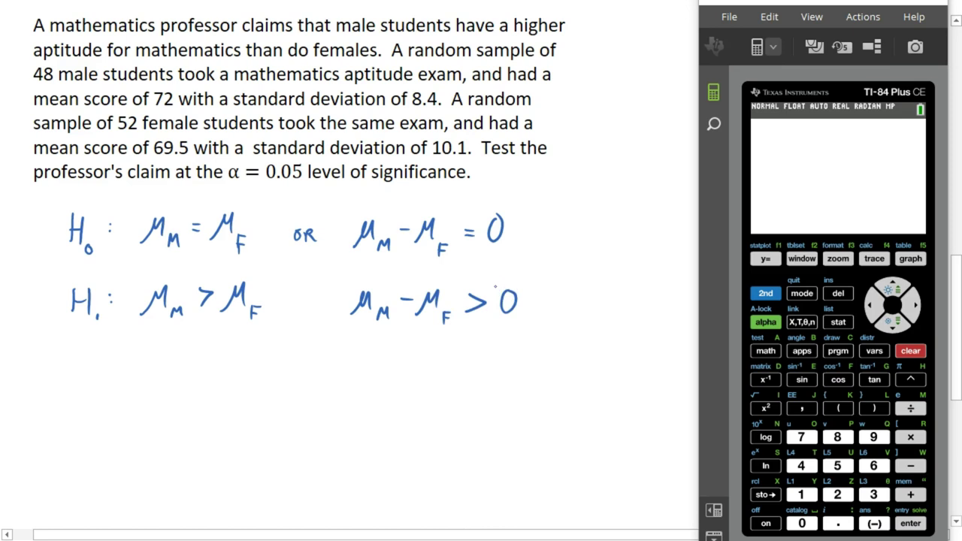
scroll(294, 294, right, 1)
drag(294, 294, 312, 313)
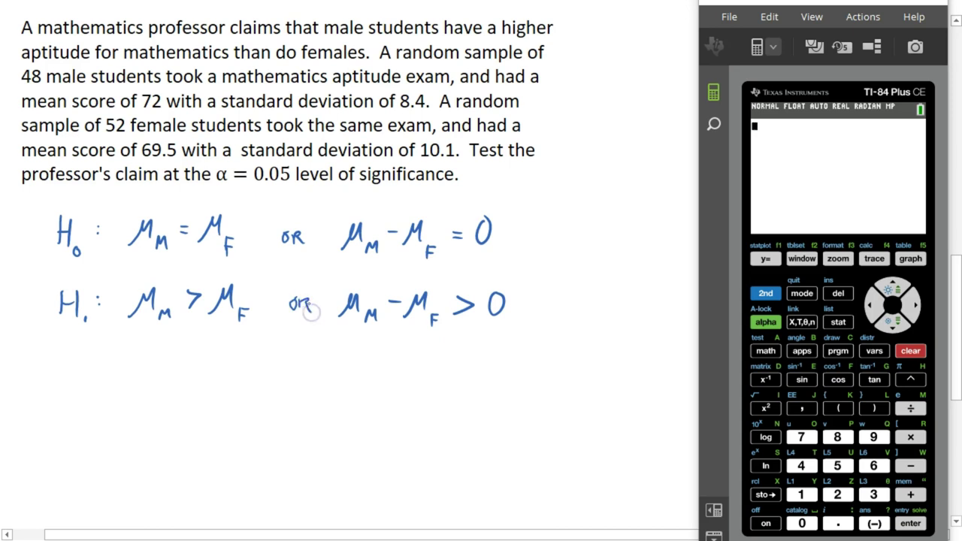
Underline the sample sizes 48 and 52 in the problem text and write "t =" below the hypotheses
scroll(138, 383, left, 1)
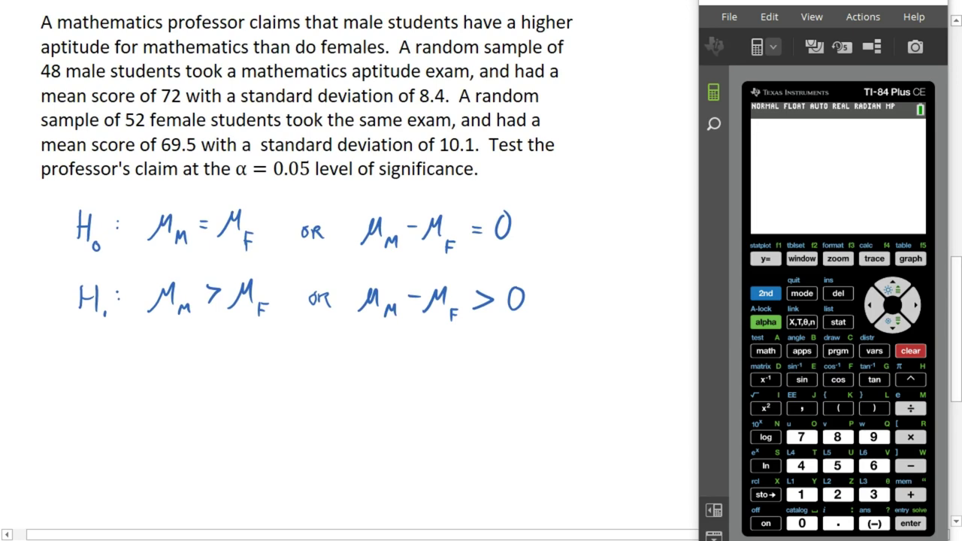
drag(43, 77, 61, 78)
drag(125, 130, 144, 129)
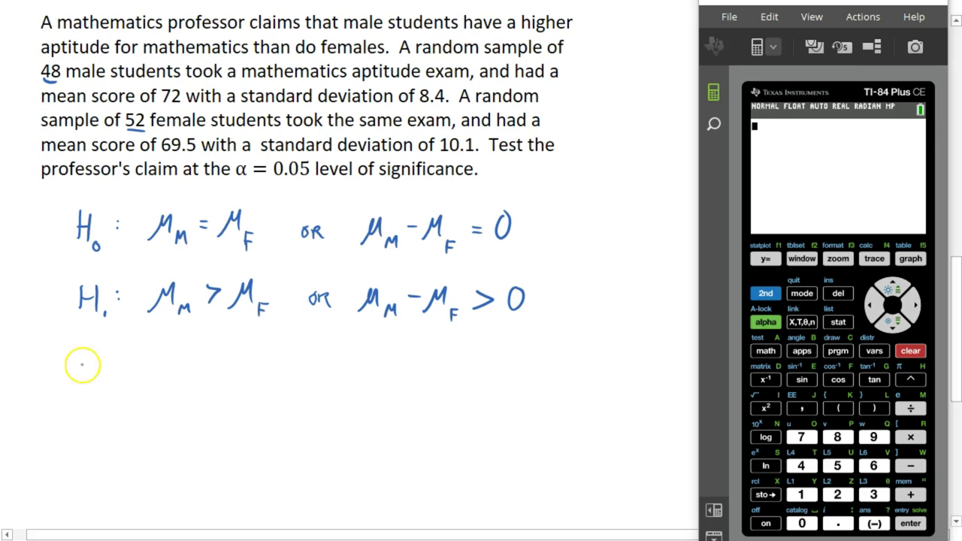
mouse_move(82, 358)
mouse_down()
mouse_move(78, 389)
mouse_move(87, 369)
mouse_move(114, 366)
mouse_up()
drag(106, 372, 114, 372)
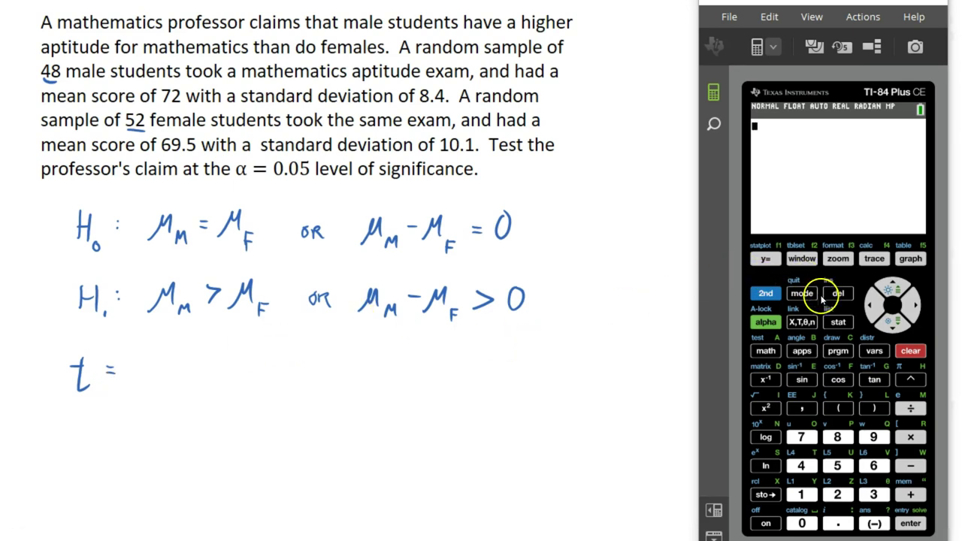
Open the 2-SampTTest setup on the calculator
click(838, 321)
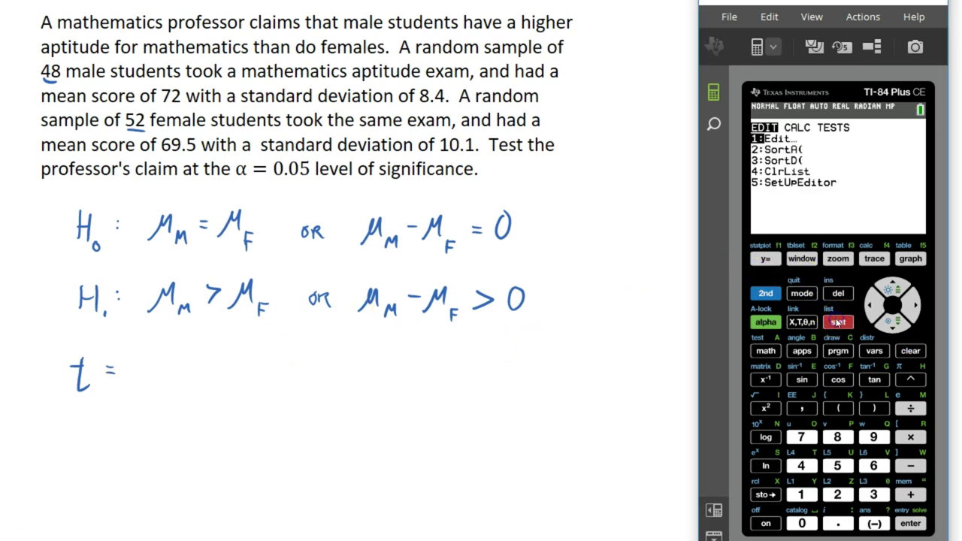
click(916, 301)
click(916, 301)
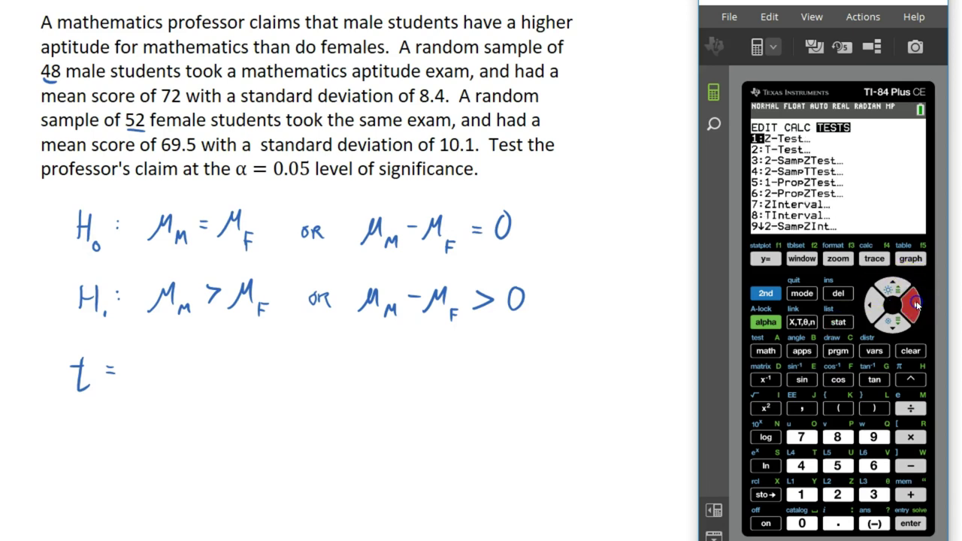
click(891, 329)
click(891, 329)
click(891, 329)
click(911, 524)
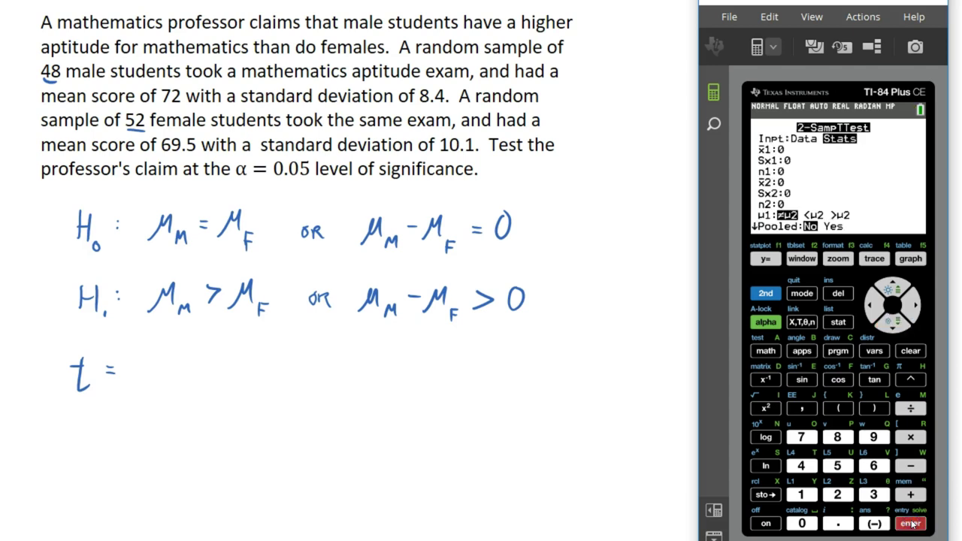
Enter the male sample statistics in the two-sample t-test: x̄1 72, Sx1 8.4 and n1 48
click(892, 321)
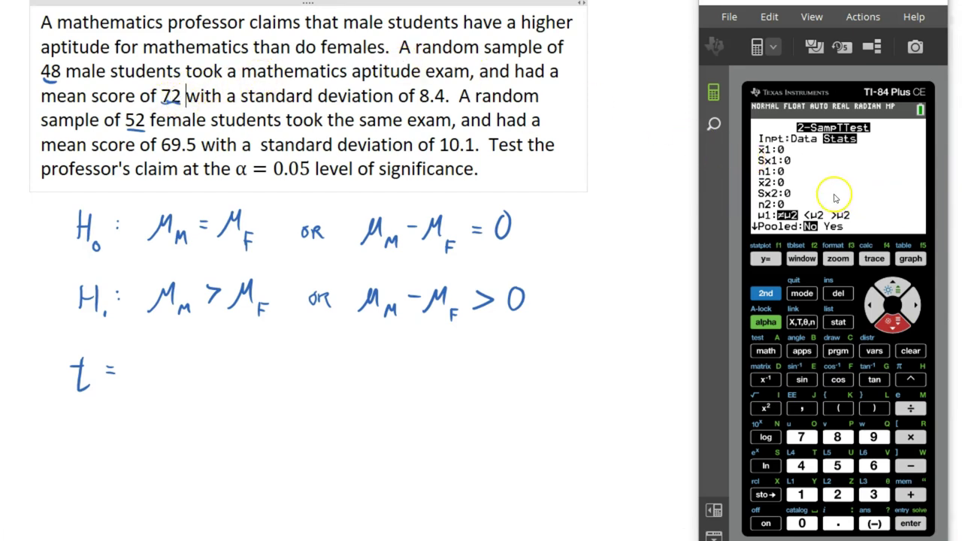
text(72)
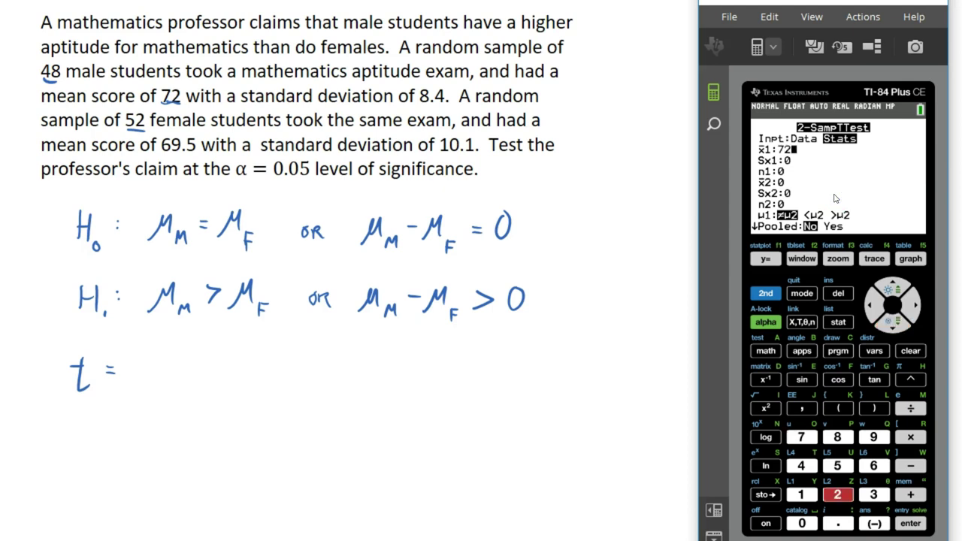
key(Return)
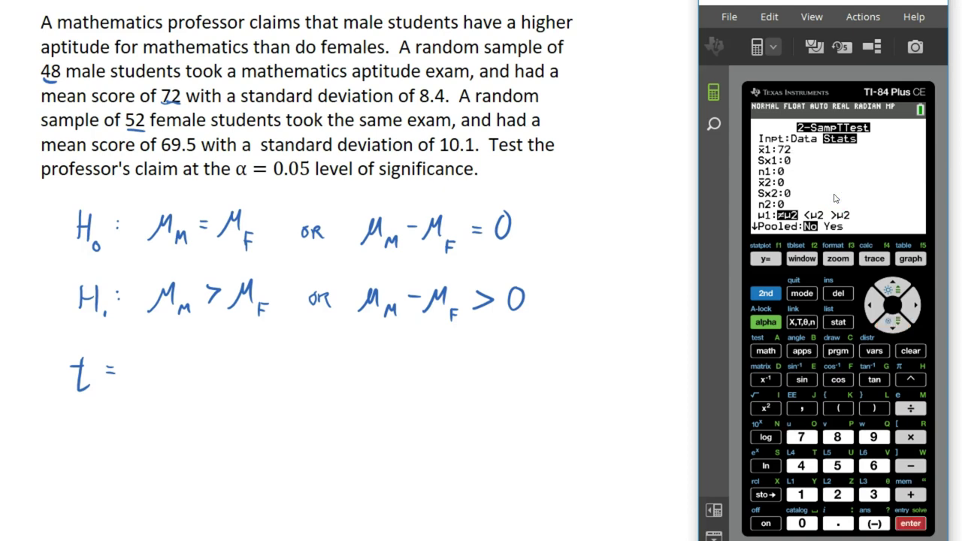
text(8.)
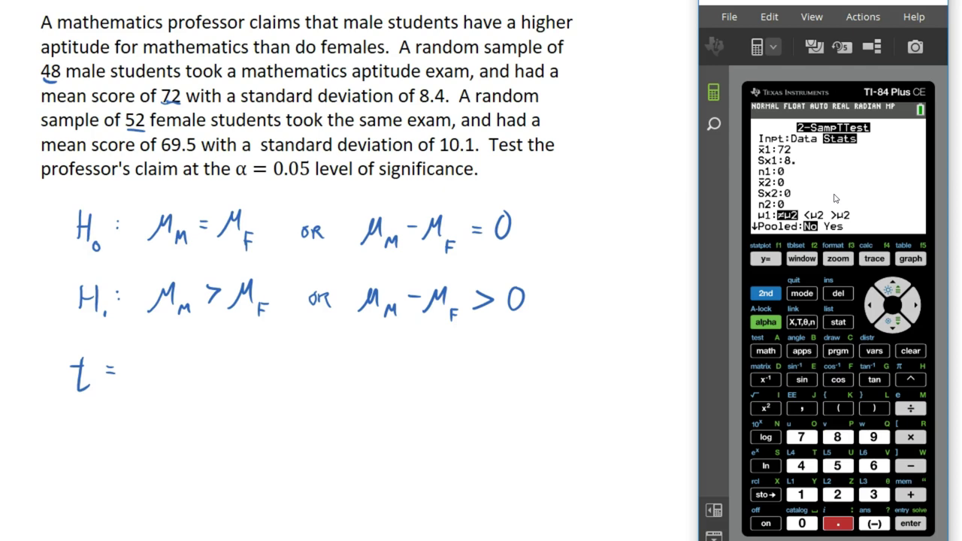
text(4)
key(Return)
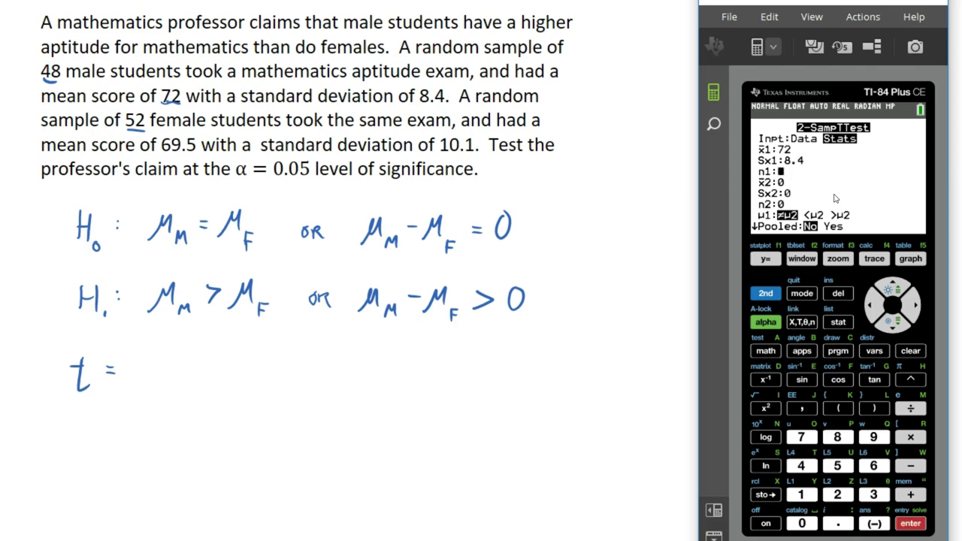
text(48)
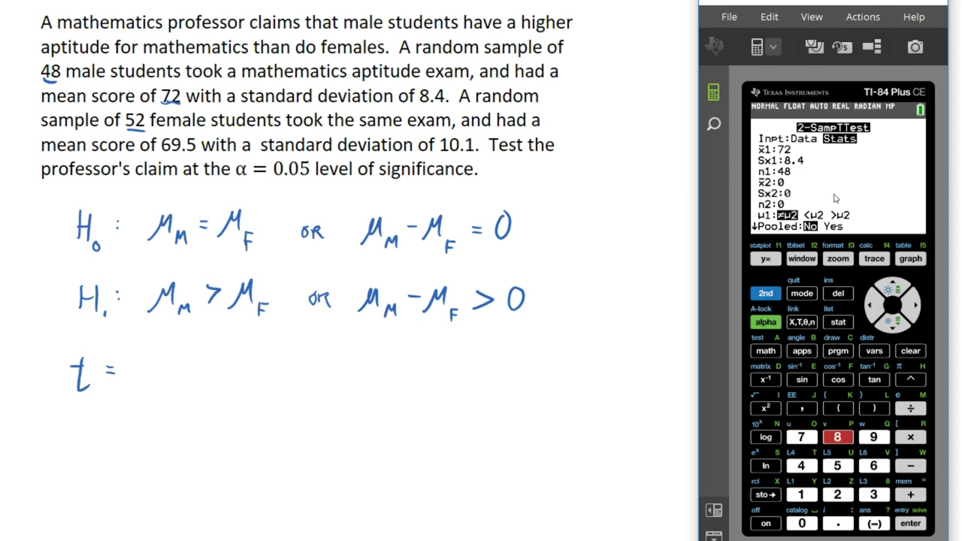
Enter the female sample statistics in the two-sample t-test: x̄2 69.5, Sx2 10.1 and n2 52
key(Down)
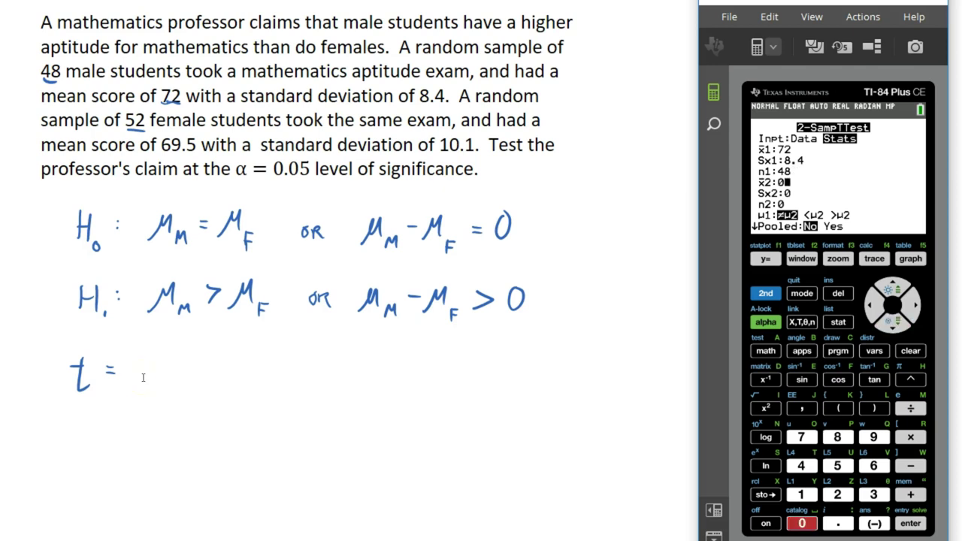
key(Left)
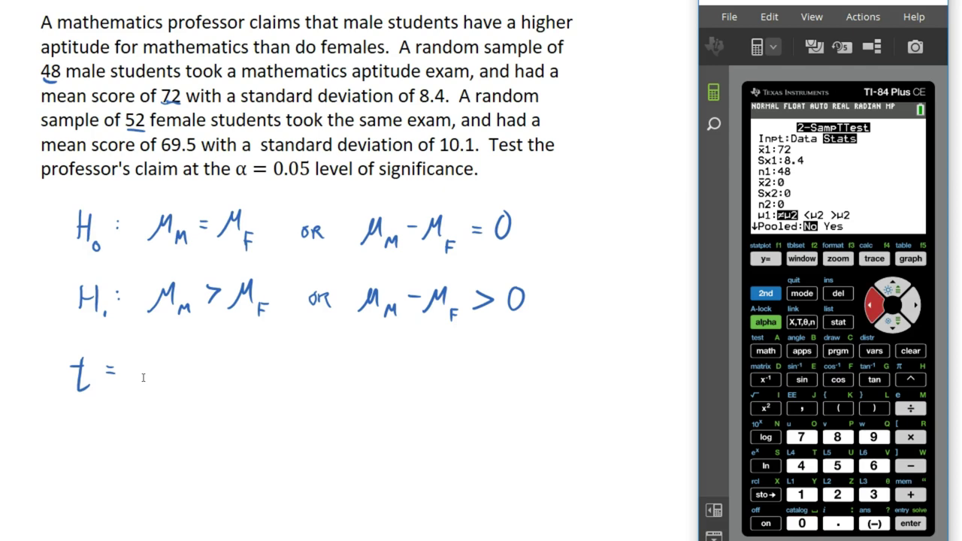
text(69.5)
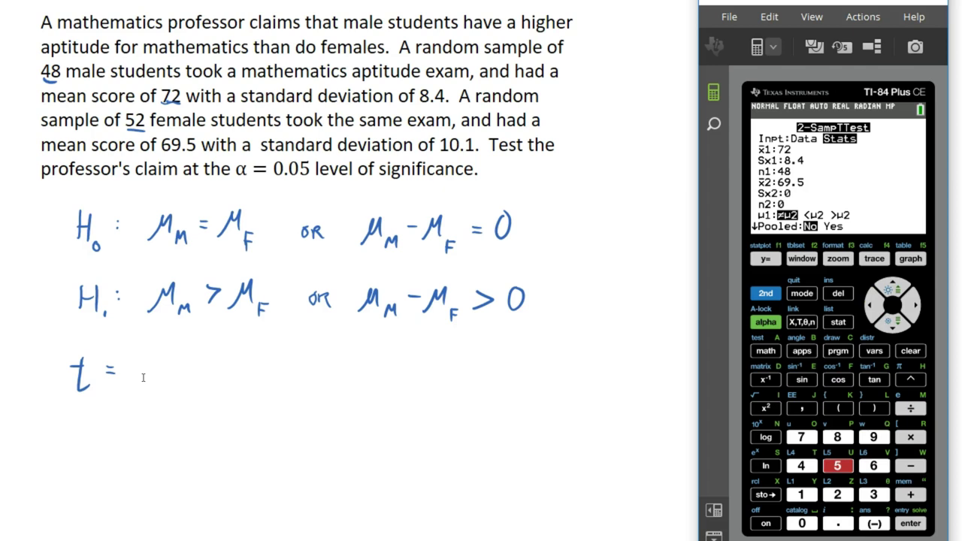
key(Return)
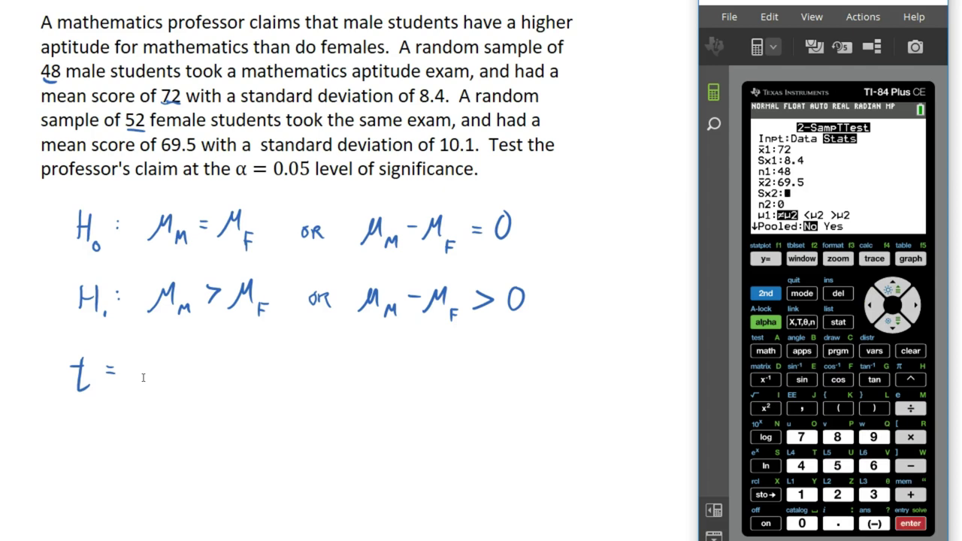
text(10.1)
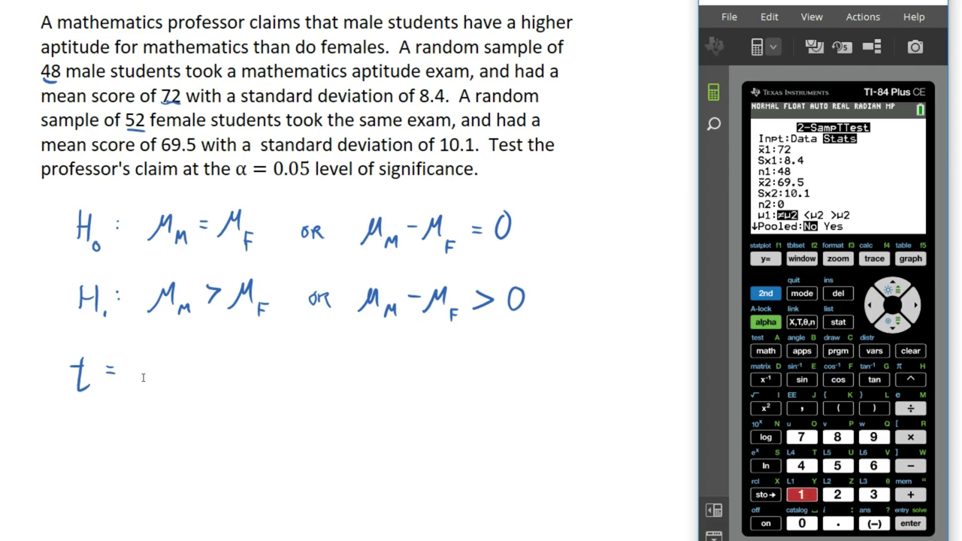
key(Return)
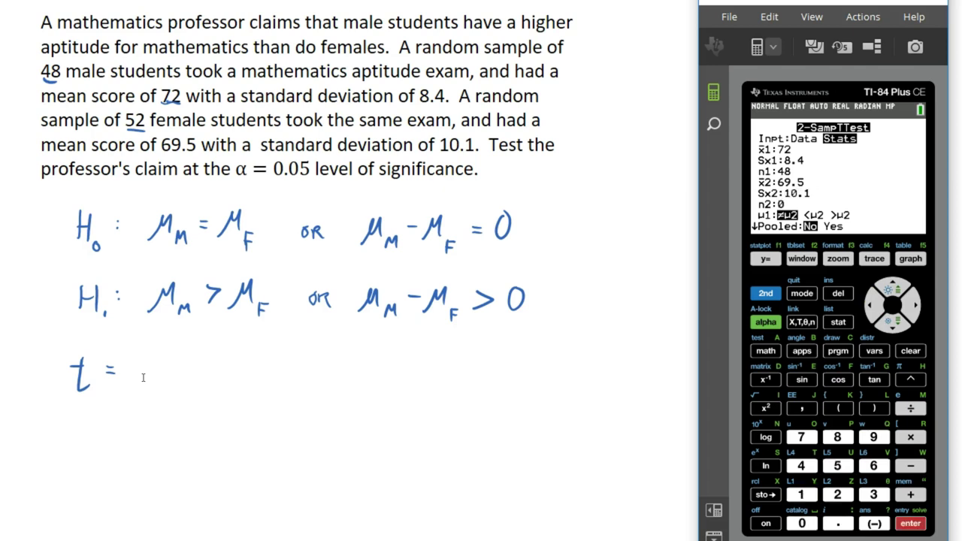
text(52)
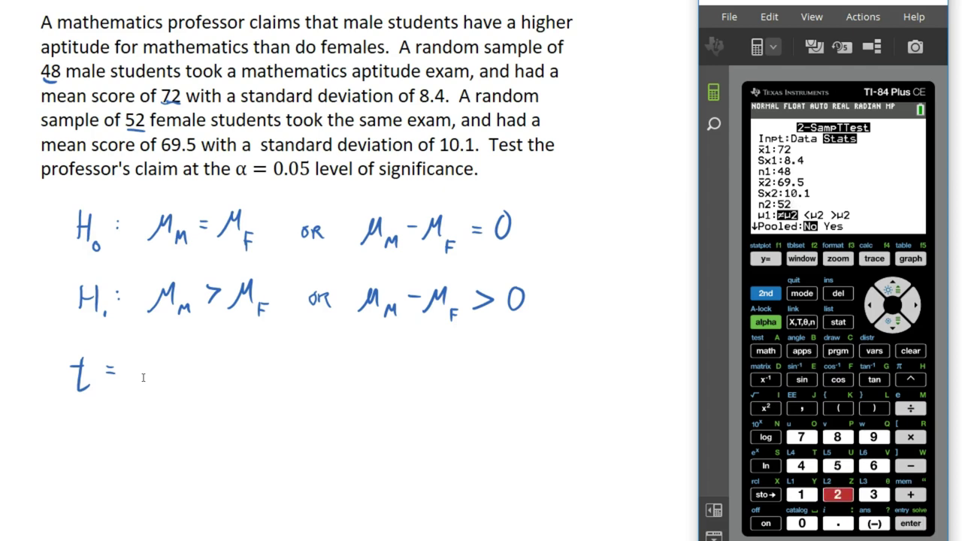
Set the alternative hypothesis to μ1 > μ2 and calculate the unpooled two-sample t-test
key(Down)
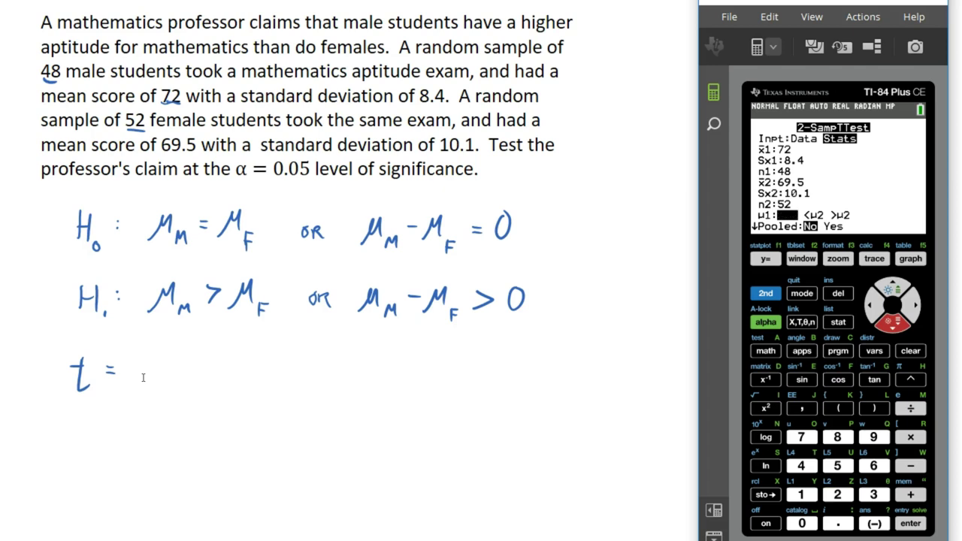
key(Right)
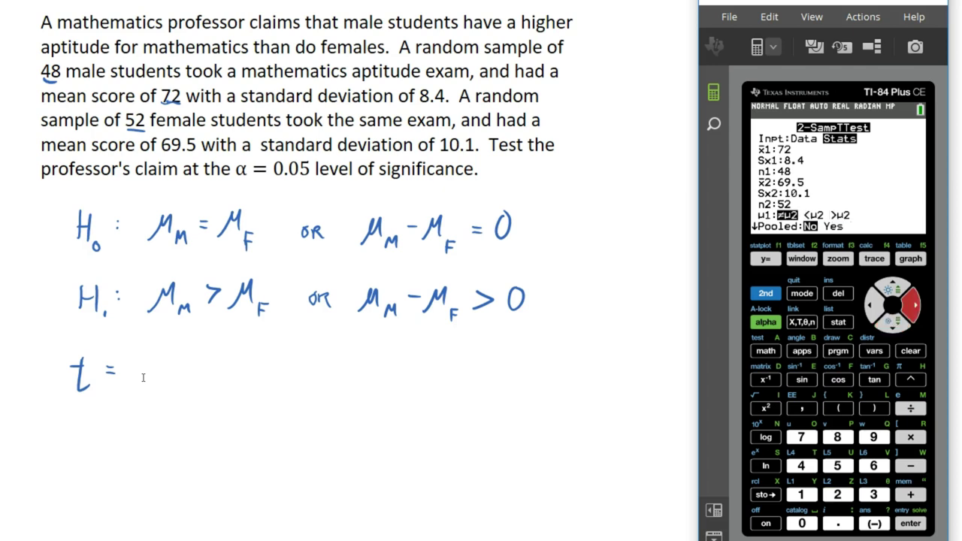
key(Return)
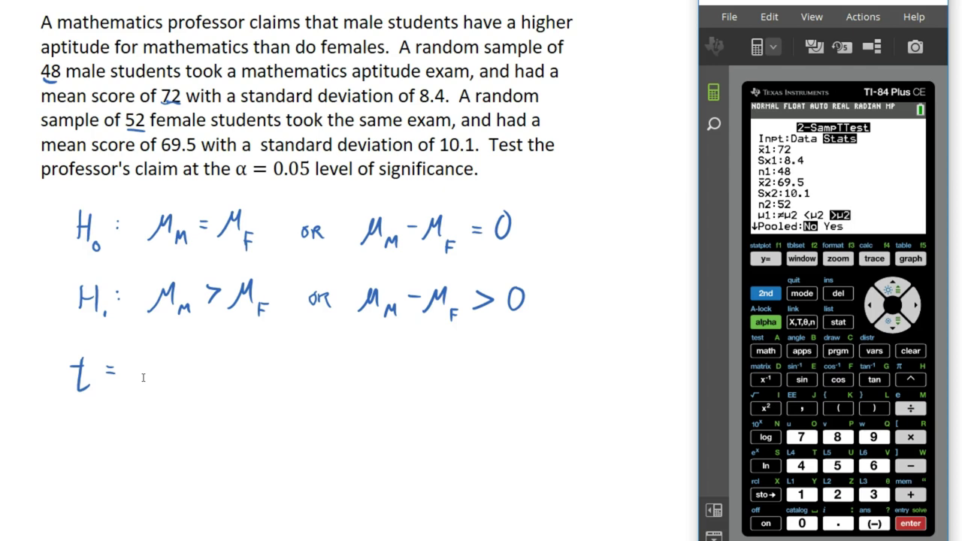
key(Down)
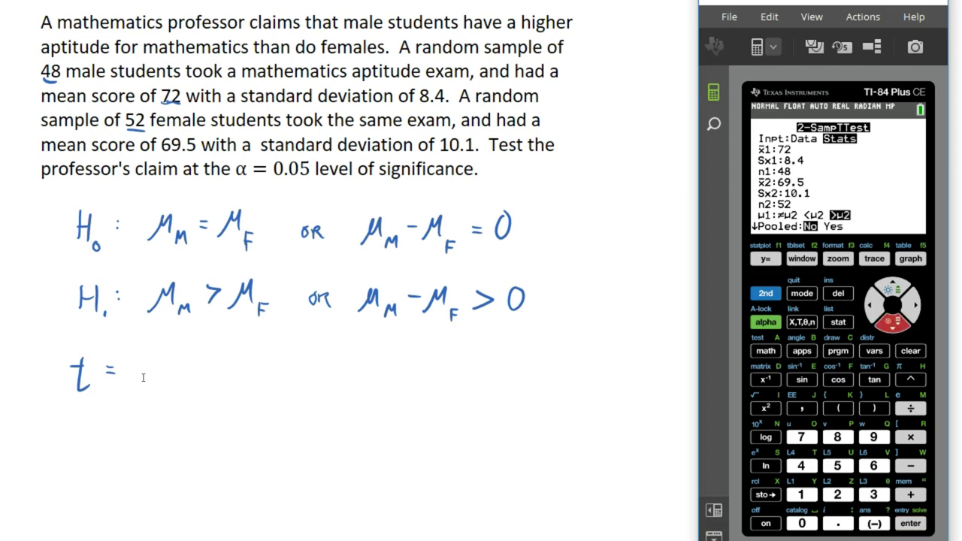
key(Down)
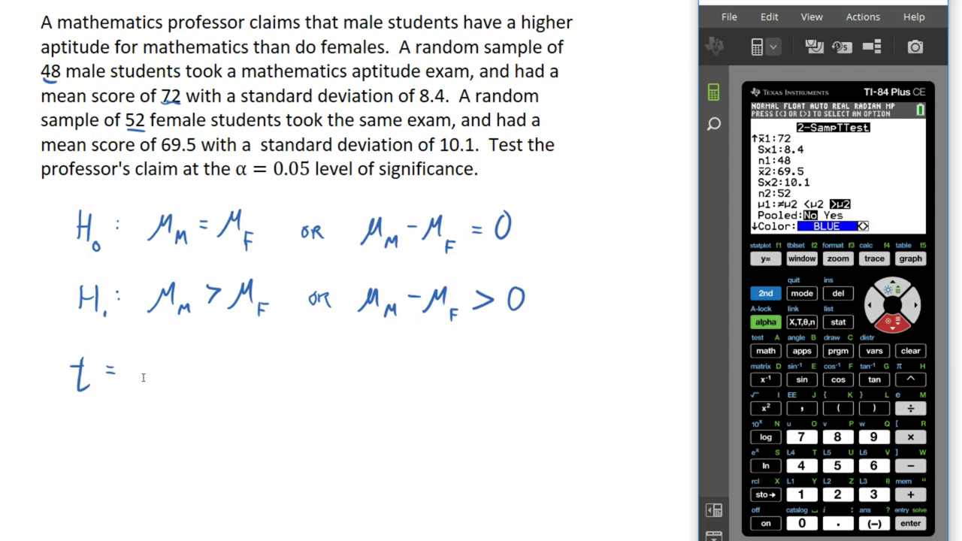
key(Down)
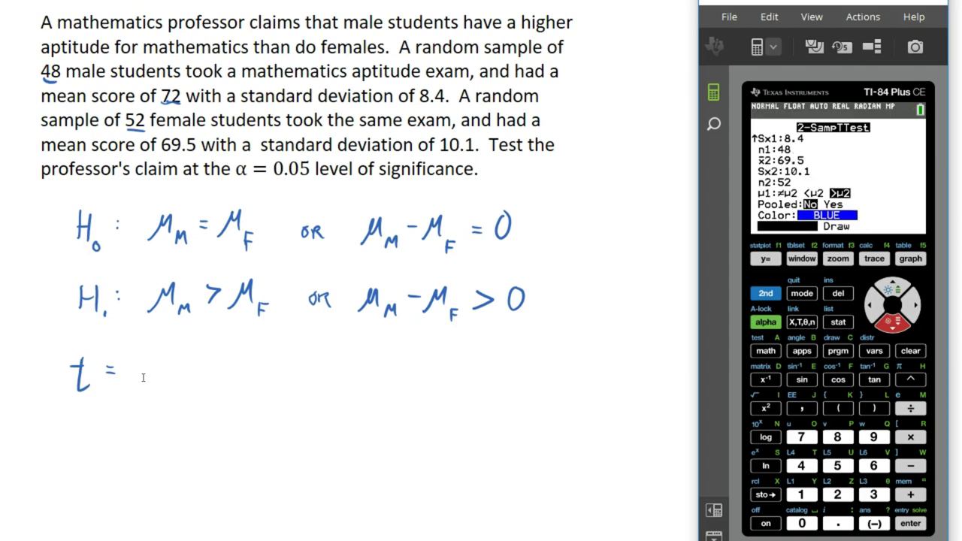
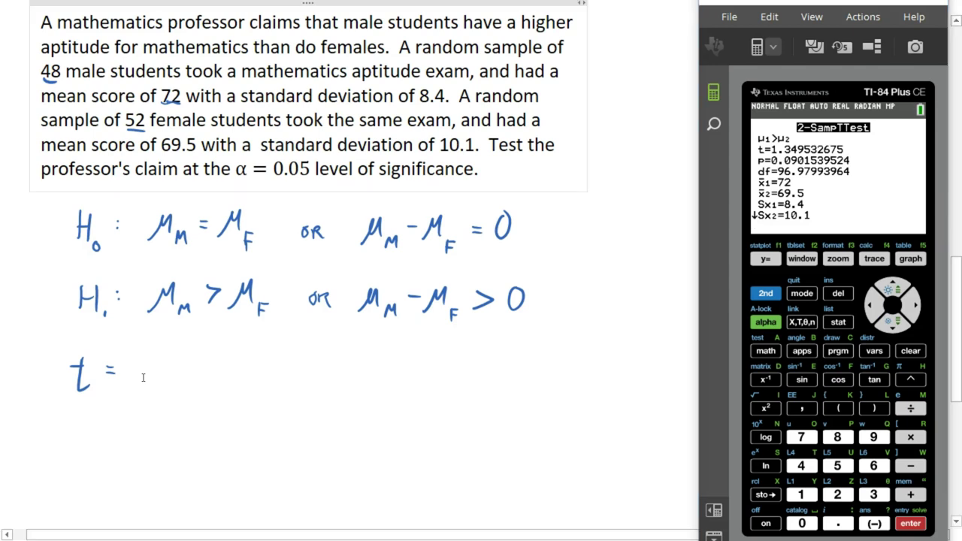
Handwrite the rounded test results below the hypotheses: "t = 1.35" and "P-value: 0.09"
mouse_move(143, 358)
mouse_down()
mouse_move(142, 384)
mouse_move(184, 390)
mouse_up()
click(154, 385)
drag(188, 361, 203, 360)
mouse_move(66, 426)
mouse_down()
mouse_move(65, 447)
mouse_move(78, 433)
mouse_move(68, 437)
mouse_move(90, 438)
mouse_up()
mouse_move(95, 432)
mouse_down()
mouse_move(126, 449)
mouse_move(150, 441)
mouse_move(152, 452)
mouse_move(204, 429)
mouse_move(263, 430)
mouse_move(263, 455)
mouse_up()
click(169, 425)
click(172, 439)
click(219, 444)
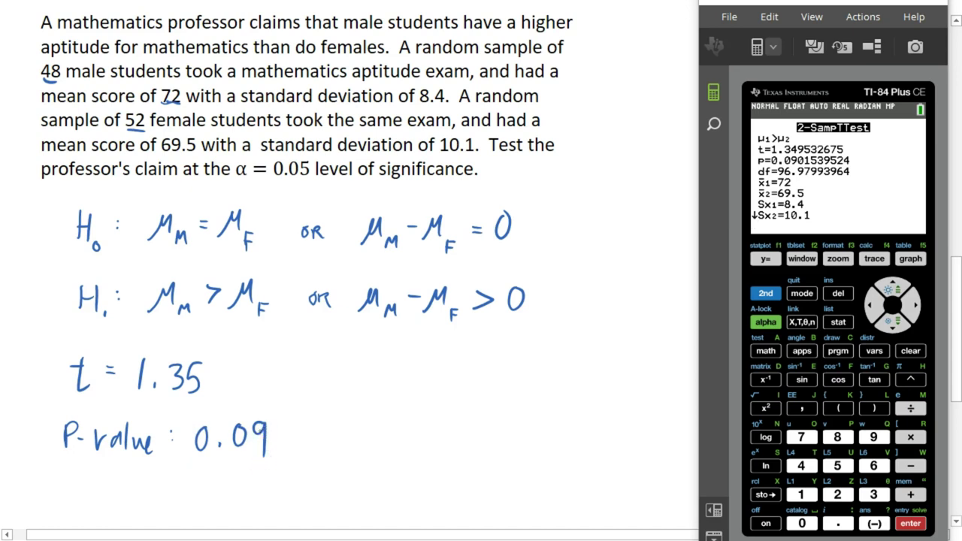
Compare the P-value with the significance level by writing "> 0.05" beside it, and add the underlined decision "Do not reject null"
mouse_move(296, 427)
mouse_down()
mouse_move(316, 439)
mouse_move(297, 450)
mouse_up()
mouse_move(339, 427)
mouse_down()
mouse_move(352, 446)
mouse_move(373, 442)
mouse_move(369, 427)
mouse_move(380, 450)
mouse_up()
click(353, 447)
mouse_move(435, 426)
mouse_down()
mouse_move(435, 450)
mouse_move(453, 438)
mouse_move(485, 440)
mouse_move(503, 421)
mouse_move(497, 431)
mouse_move(526, 428)
mouse_up()
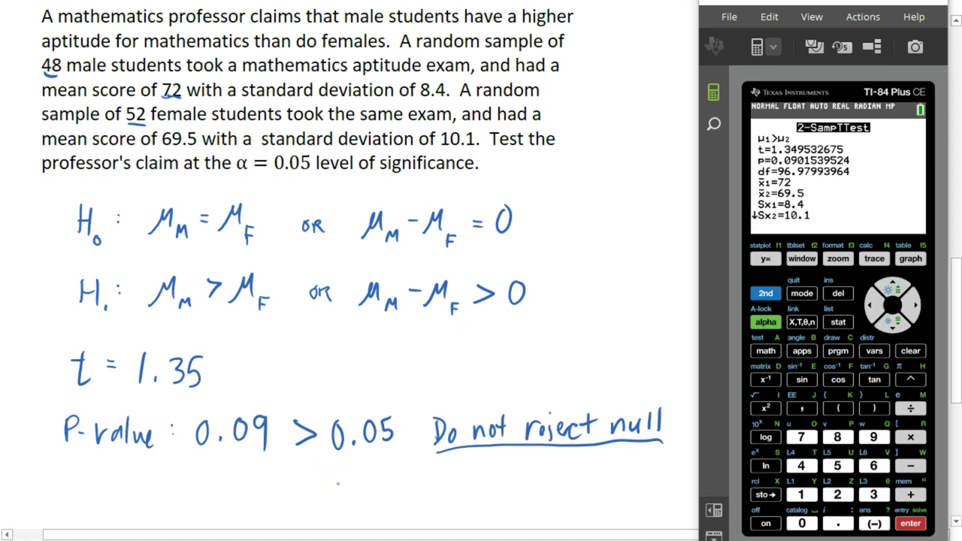
Move on to the next problem, comparing store-brand and name-brand marshmallow cereal
click(74, 372)
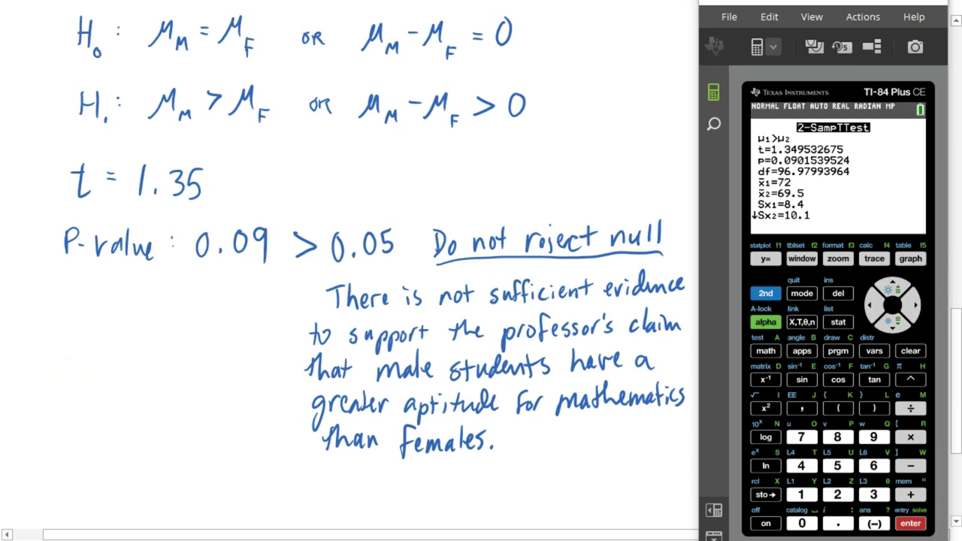
scroll(103, 238, down, 5)
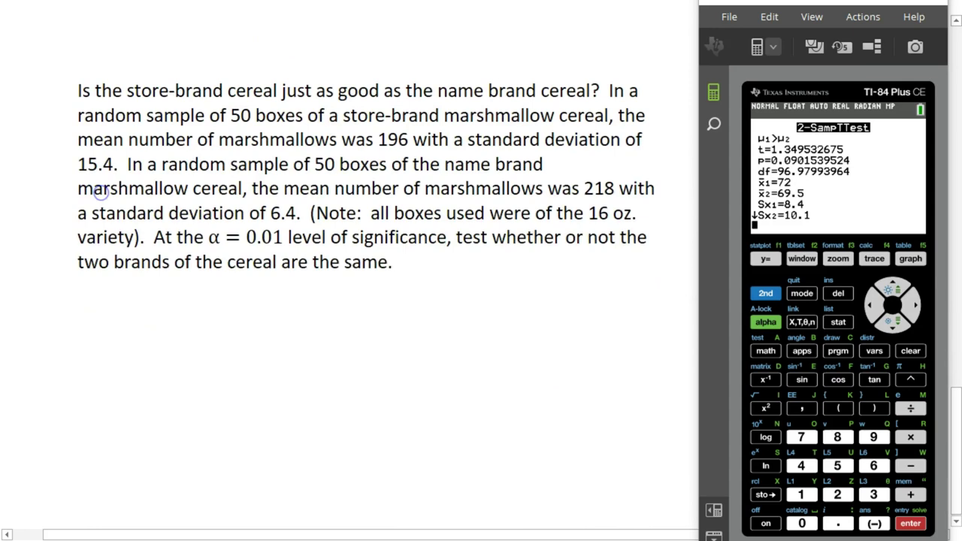
scroll(103, 333, down, 1)
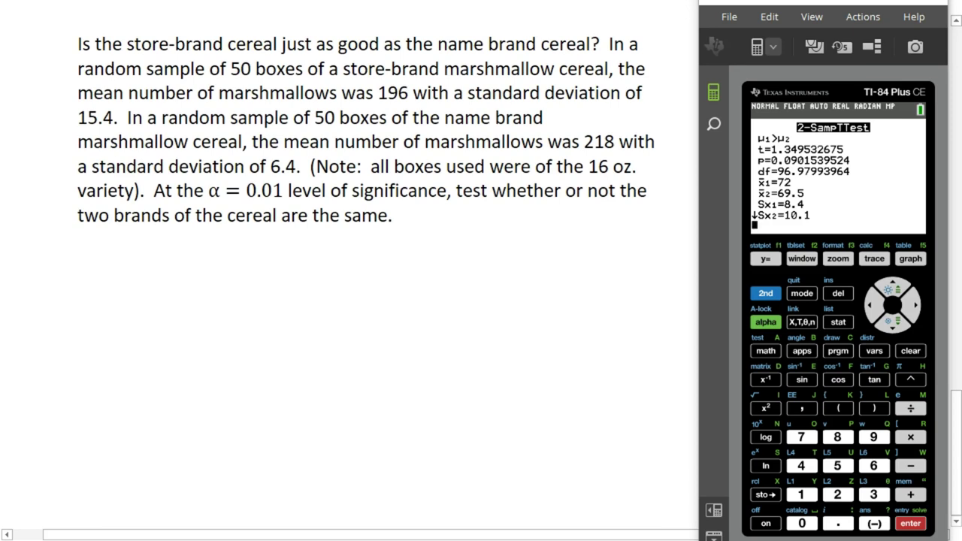
scroll(100, 260, down, 1)
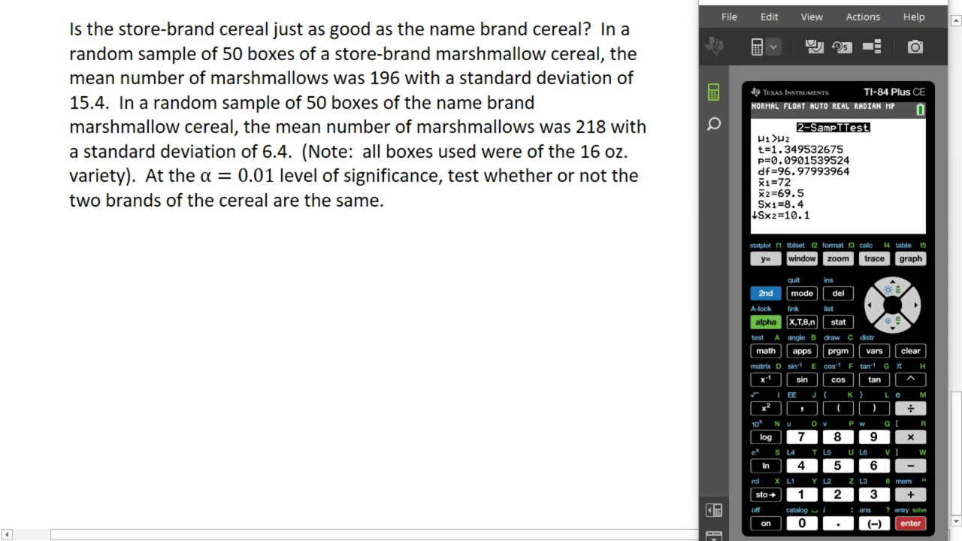
Handwrite the null hypothesis below the cereal problem in both forms: "H0: μA = μB or μA − μB = 0"
drag(73, 235, 73, 257)
mouse_move(70, 246)
mouse_down()
mouse_move(88, 242)
mouse_move(89, 258)
mouse_up()
drag(97, 255, 96, 256)
click(106, 241)
click(108, 249)
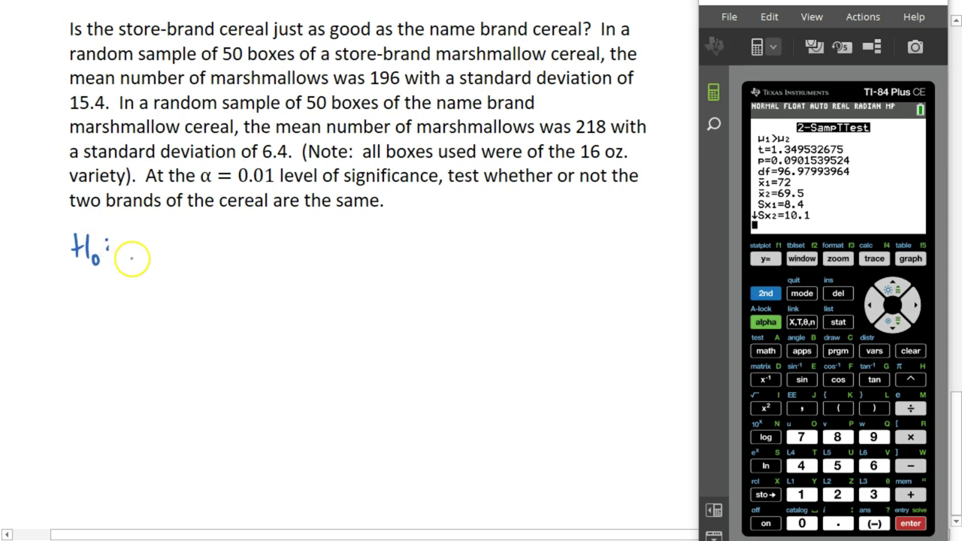
mouse_move(138, 240)
mouse_down()
mouse_move(135, 256)
mouse_move(159, 247)
mouse_move(164, 260)
mouse_up()
mouse_move(156, 256)
mouse_down()
mouse_move(182, 243)
mouse_move(230, 251)
mouse_move(233, 263)
mouse_move(284, 246)
mouse_move(344, 243)
mouse_move(363, 260)
mouse_move(390, 237)
mouse_move(409, 248)
mouse_move(411, 262)
mouse_move(436, 233)
mouse_up()
drag(427, 241, 456, 230)
Handwrite the two-sided alternative hypothesis beneath the null: "H1: μA ≠ μB or μA − μB ≠ 0"
mouse_move(72, 295)
mouse_down()
mouse_move(72, 322)
mouse_move(82, 305)
mouse_up()
mouse_move(81, 293)
mouse_down()
mouse_move(81, 320)
mouse_move(136, 303)
mouse_move(158, 321)
mouse_up()
click(119, 305)
click(120, 317)
drag(170, 300, 181, 307)
drag(174, 314, 185, 291)
mouse_move(197, 329)
mouse_down()
mouse_move(200, 307)
mouse_move(218, 309)
mouse_move(222, 323)
mouse_up()
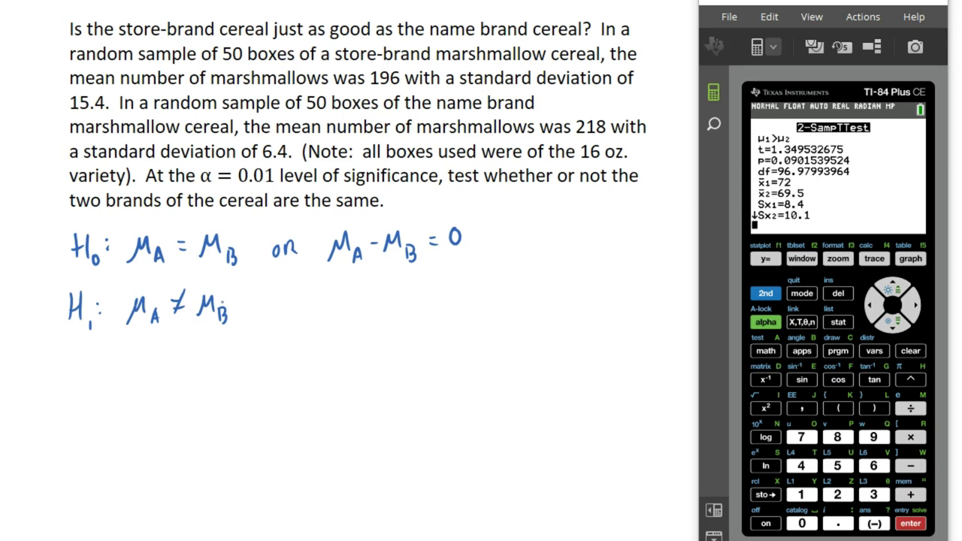
mouse_move(277, 298)
mouse_down()
mouse_move(331, 321)
mouse_move(351, 313)
mouse_move(361, 328)
mouse_move(390, 300)
mouse_move(411, 313)
mouse_move(410, 326)
mouse_move(443, 304)
mouse_up()
mouse_move(443, 291)
mouse_down()
mouse_move(434, 315)
mouse_move(460, 295)
mouse_up()
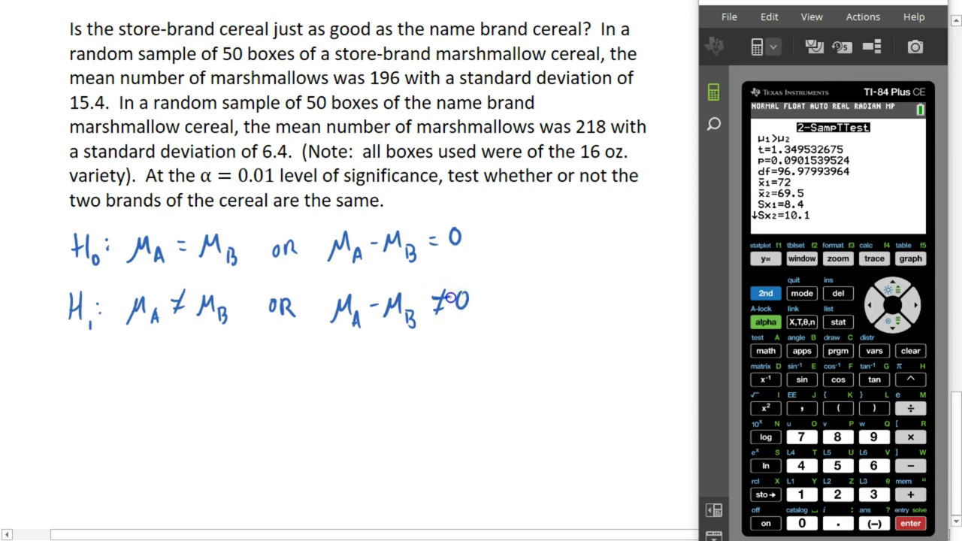
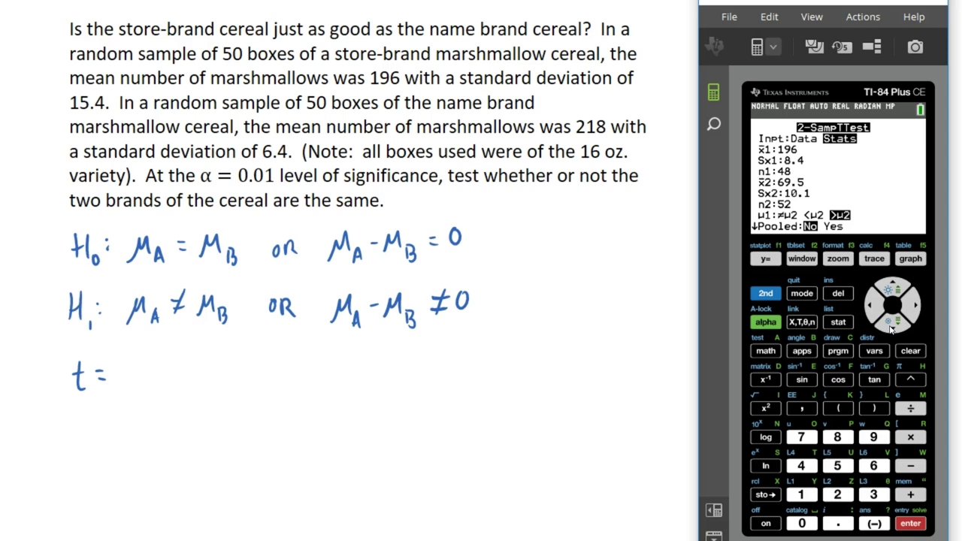
Set the first sample's standard deviation to 15.4 and its size to 50 in the 2-SampTTest
text(15.4)
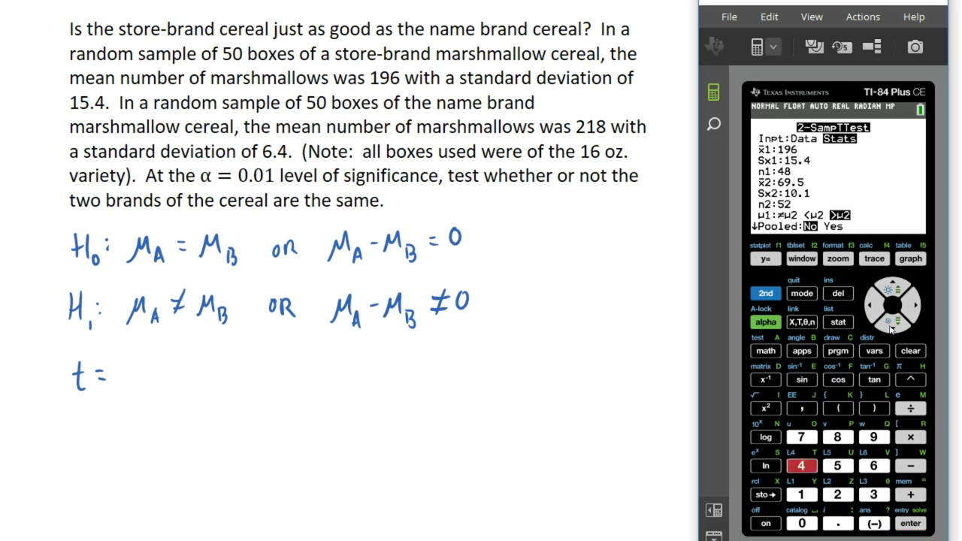
key(Return)
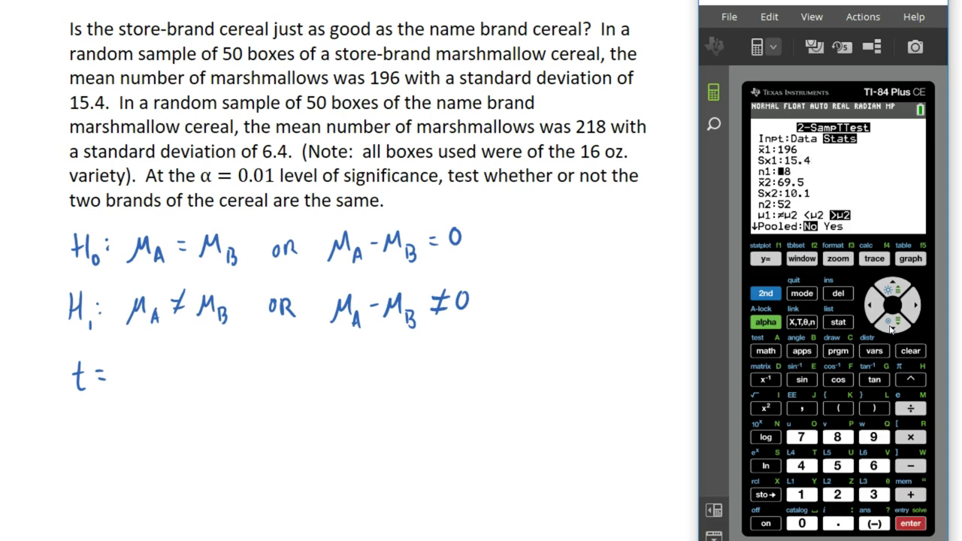
text(50)
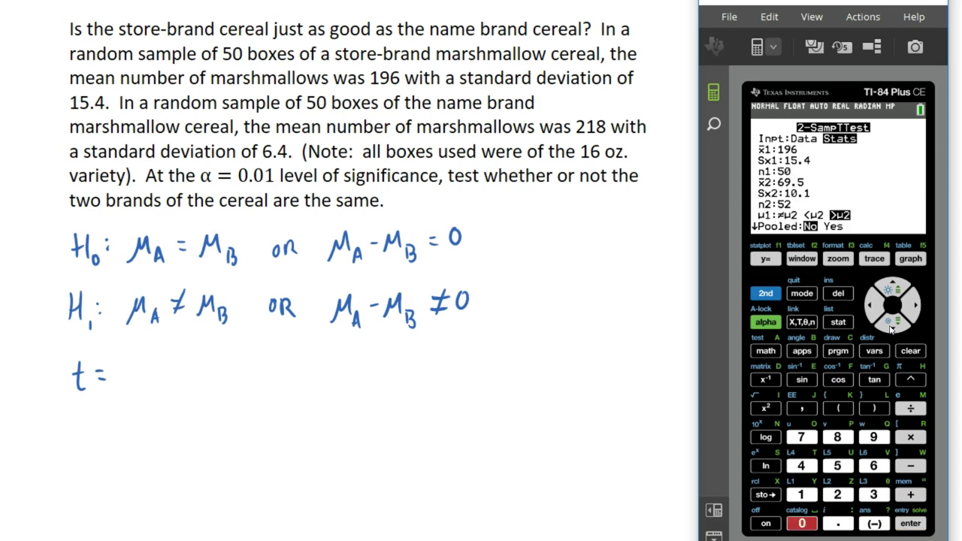
key(Return)
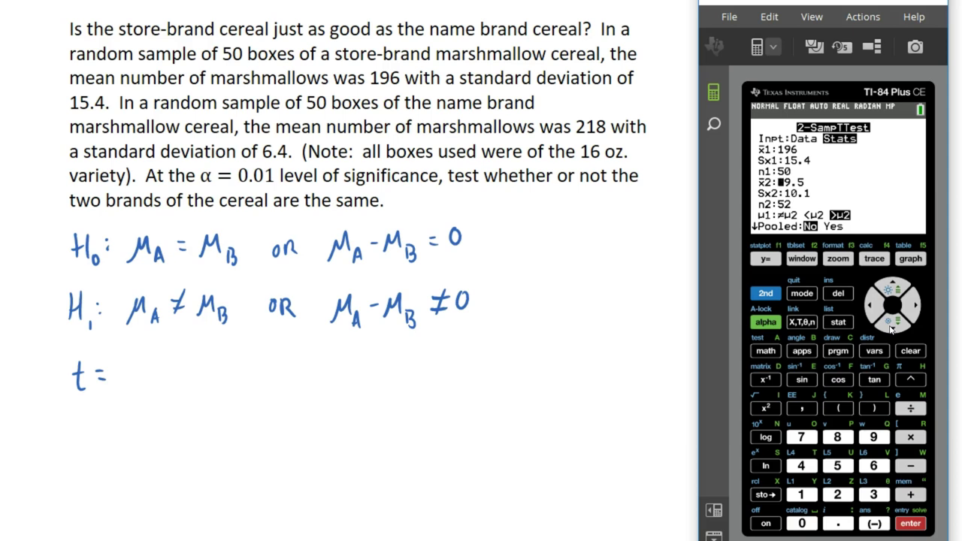
Enter the second sample's statistics in the 2-SampTTest: mean 218, standard deviation 6.4 and size 50
text(2186.4)
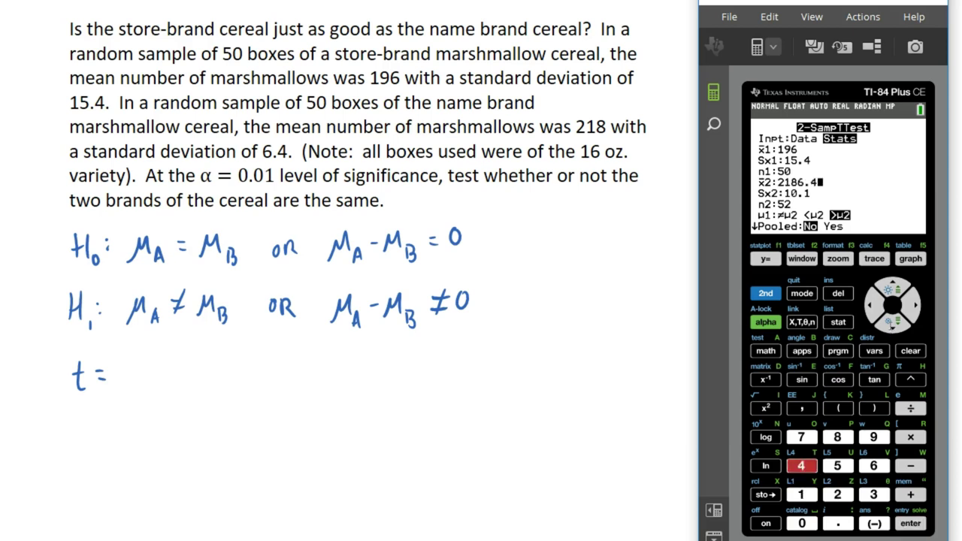
key(Return)
text(6)
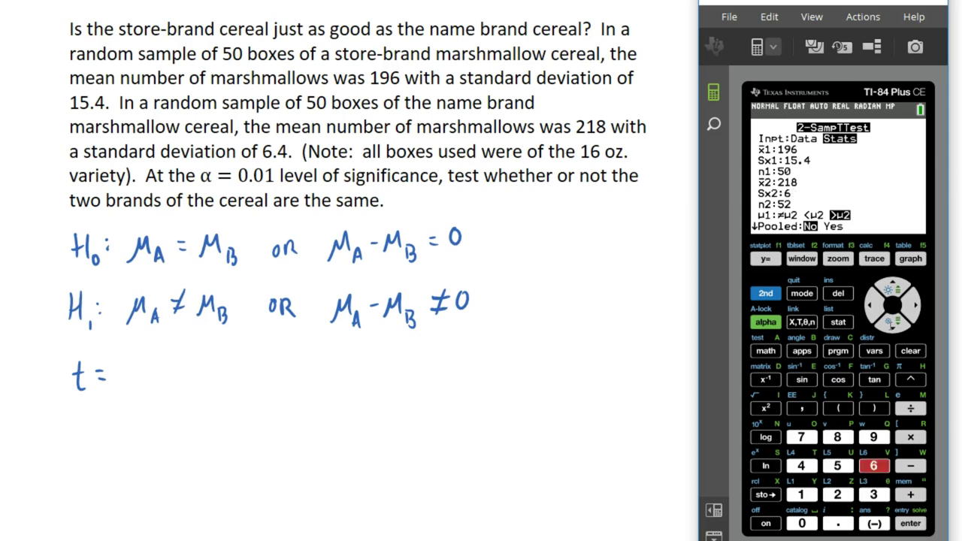
text(.4)
key(Return)
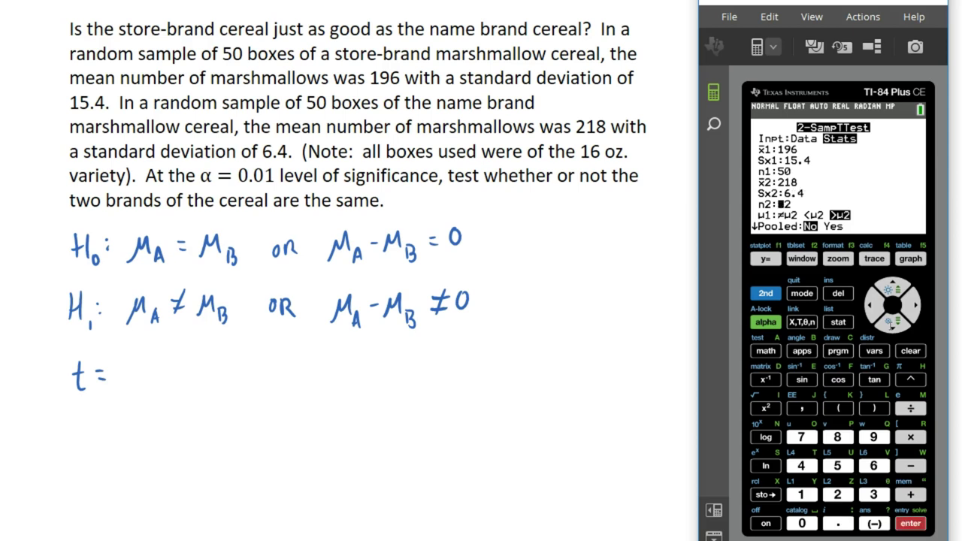
text(50)
key(Return)
Set the alternative hypothesis to μ1 ≠ μ2 and calculate the unpooled two-sample t-test
key(Return)
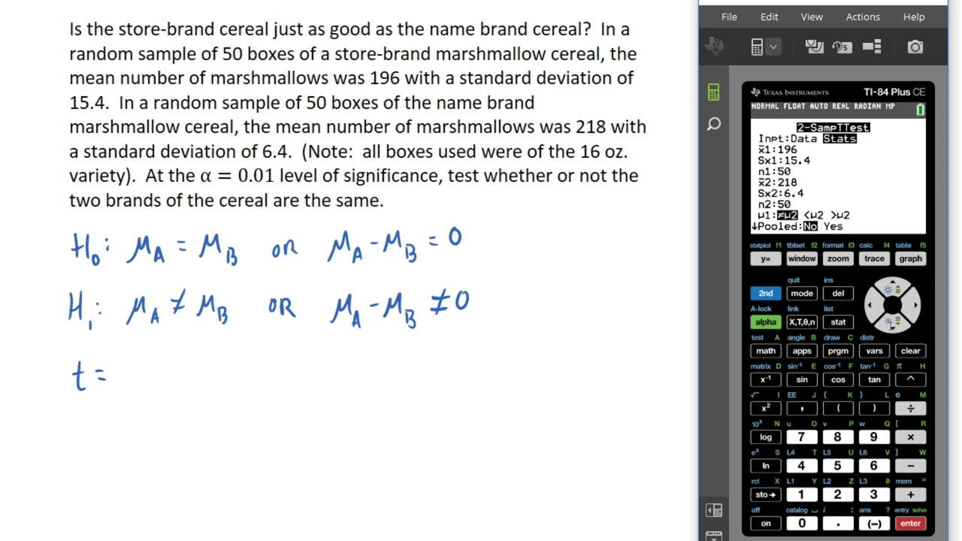
key(Down)
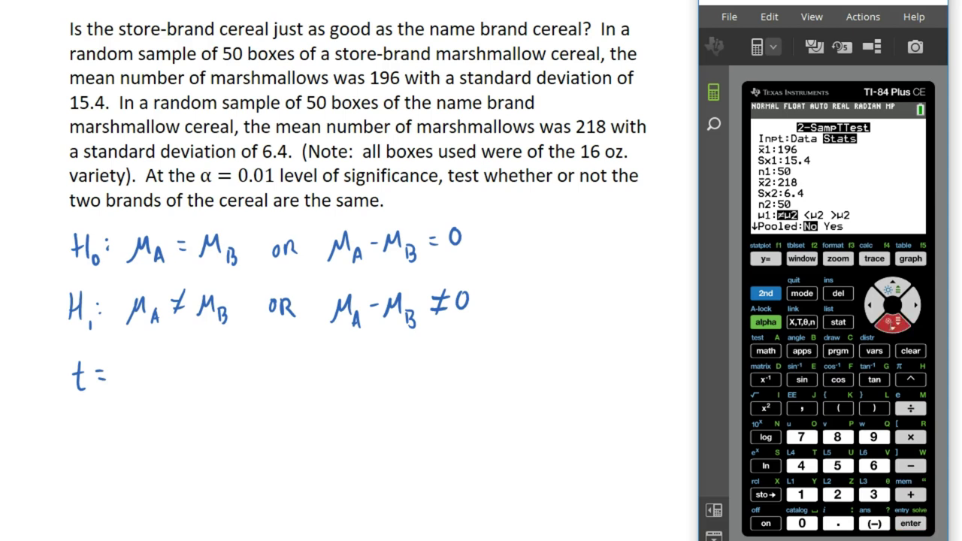
key(Down)
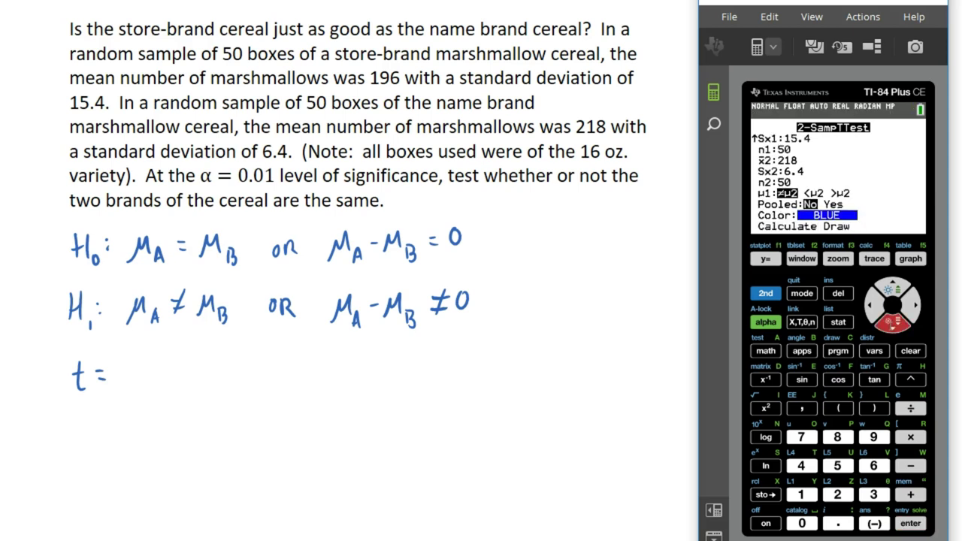
key(Down)
key(Return)
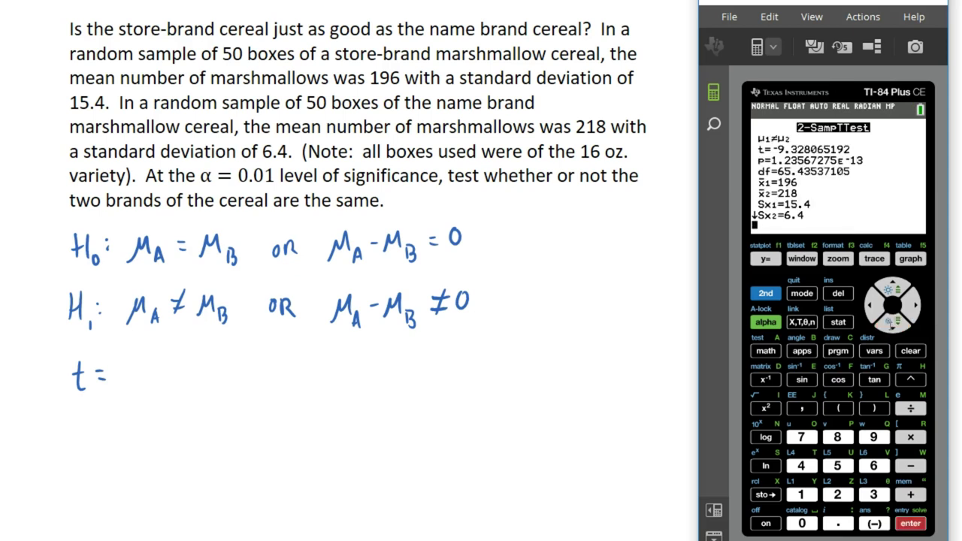
Handwrite the test results below the hypotheses: "t = -9.328" and "P-value: 0.000000000000124"
mouse_move(126, 370)
mouse_down()
mouse_move(157, 379)
mouse_move(197, 373)
mouse_move(218, 356)
mouse_up()
click(166, 376)
mouse_move(74, 417)
mouse_down()
mouse_move(74, 445)
mouse_move(79, 429)
mouse_move(126, 431)
mouse_move(135, 418)
mouse_move(151, 435)
mouse_up()
click(154, 425)
click(154, 439)
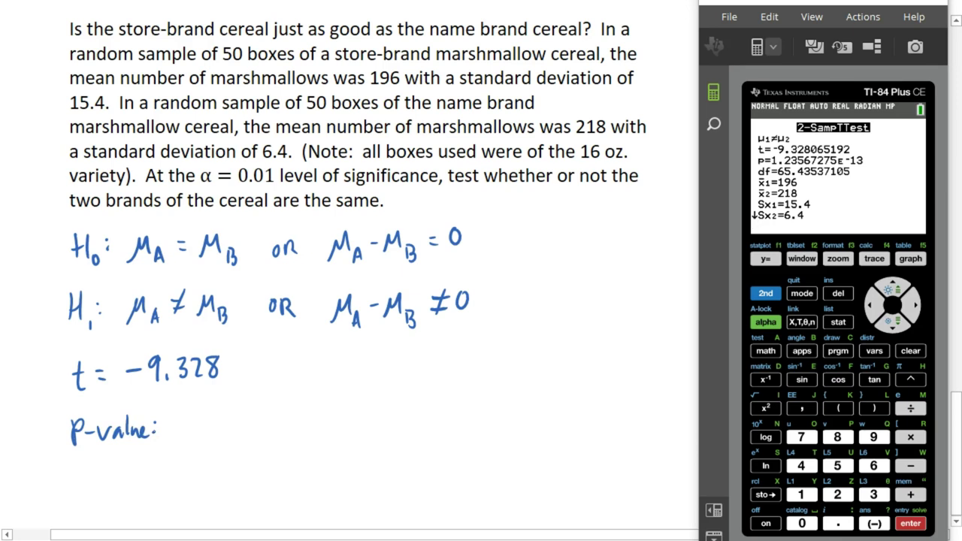
drag(187, 417, 187, 419)
click(200, 429)
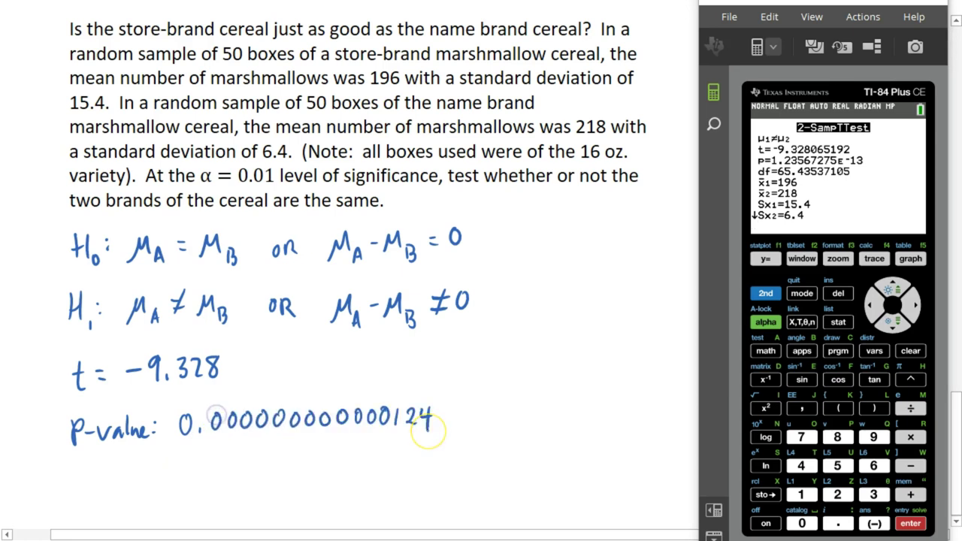
Compare the P-value with the significance level by writing "< 0.01" beside it, and add the decision "Reject Null"
mouse_move(474, 407)
mouse_down()
mouse_move(475, 426)
mouse_move(516, 407)
mouse_move(524, 426)
mouse_up()
click(502, 423)
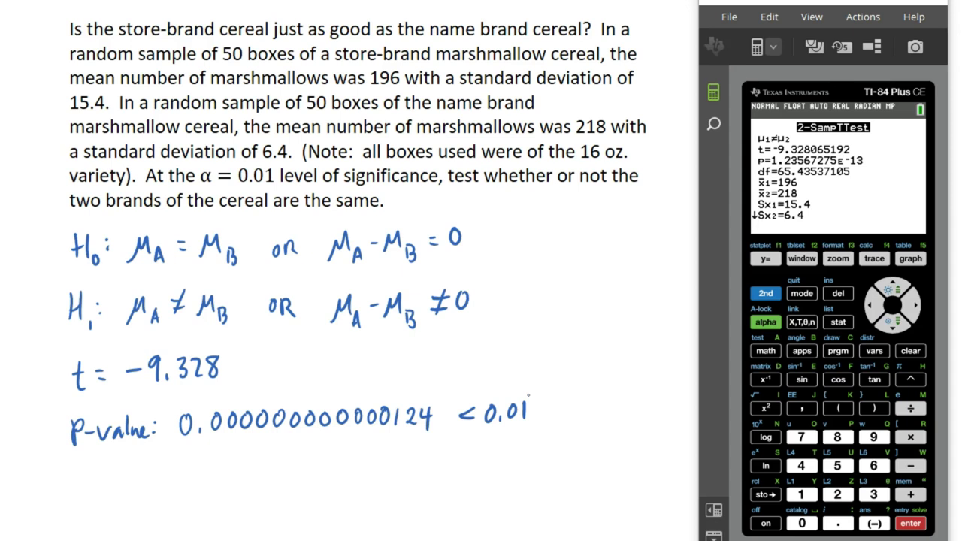
mouse_move(568, 400)
mouse_down()
mouse_move(595, 411)
mouse_move(590, 399)
mouse_move(615, 418)
mouse_up()
click(592, 400)
drag(621, 397, 622, 417)
drag(615, 404, 628, 403)
drag(635, 420, 648, 393)
drag(651, 405, 660, 412)
drag(664, 392, 664, 412)
drag(673, 389, 674, 412)
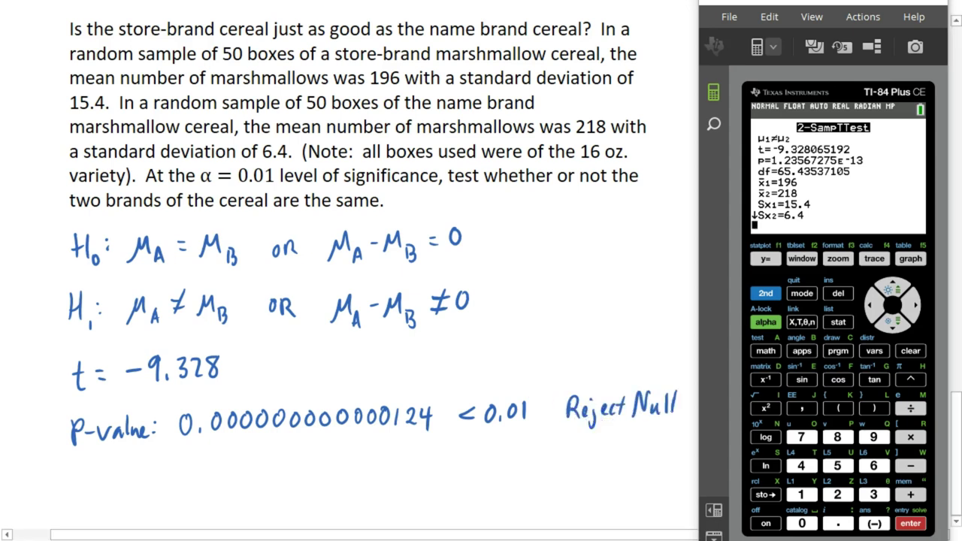